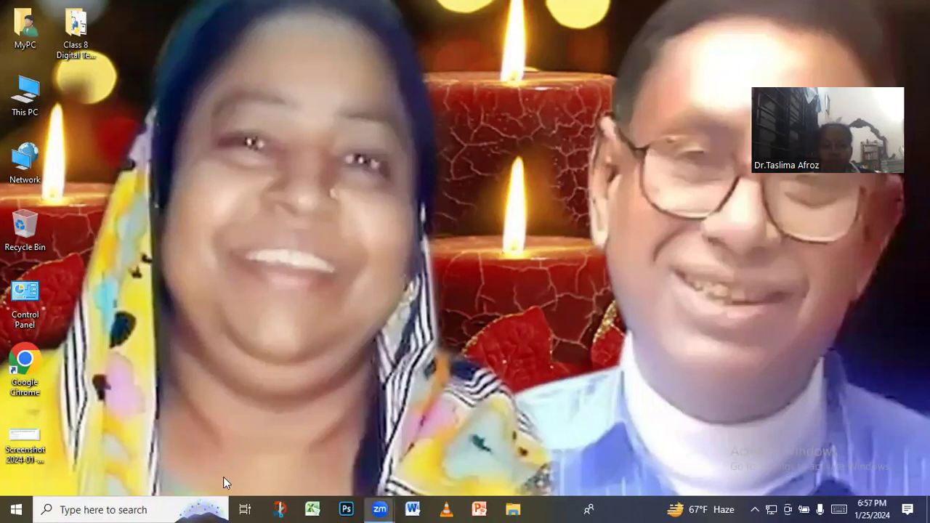
Launch Google Chrome under your own profile and show the Google apps panel
double_click(26, 374)
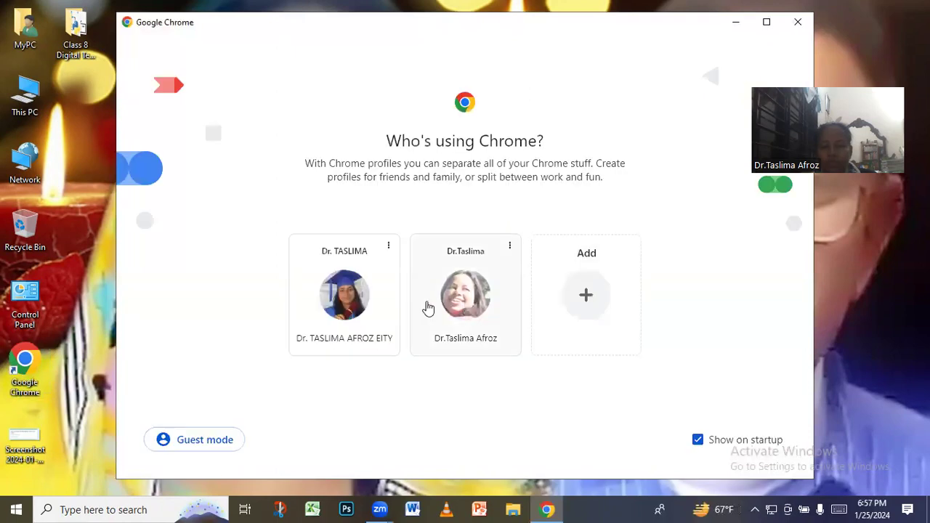
click(450, 303)
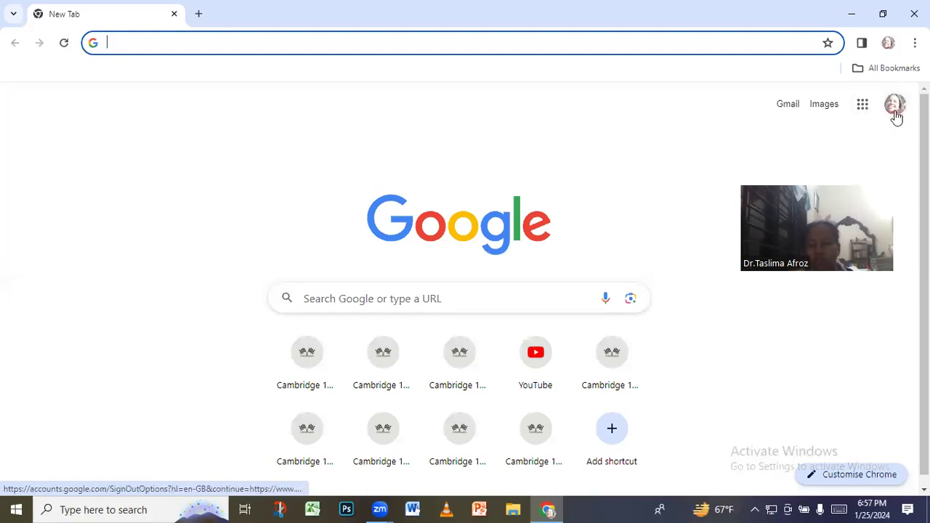
click(863, 105)
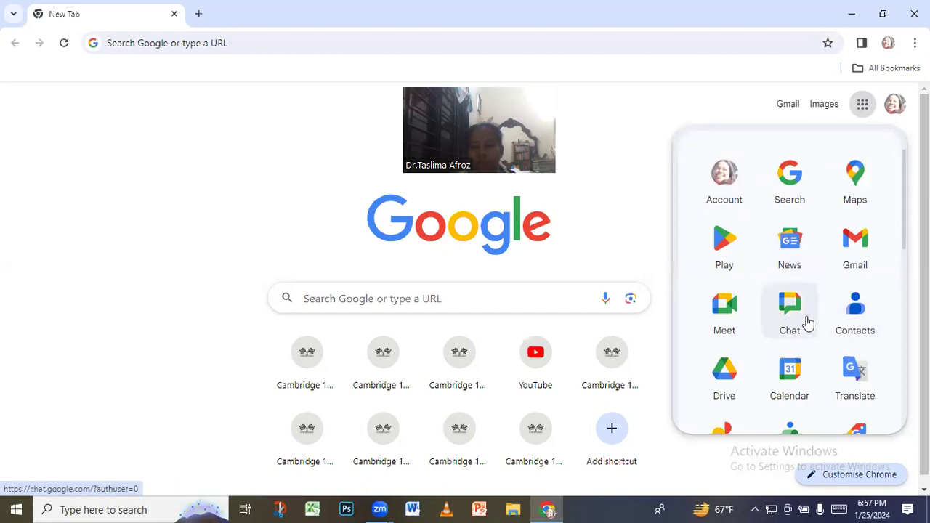
Open Google Drive from the apps panel and show the + New create menu
click(723, 372)
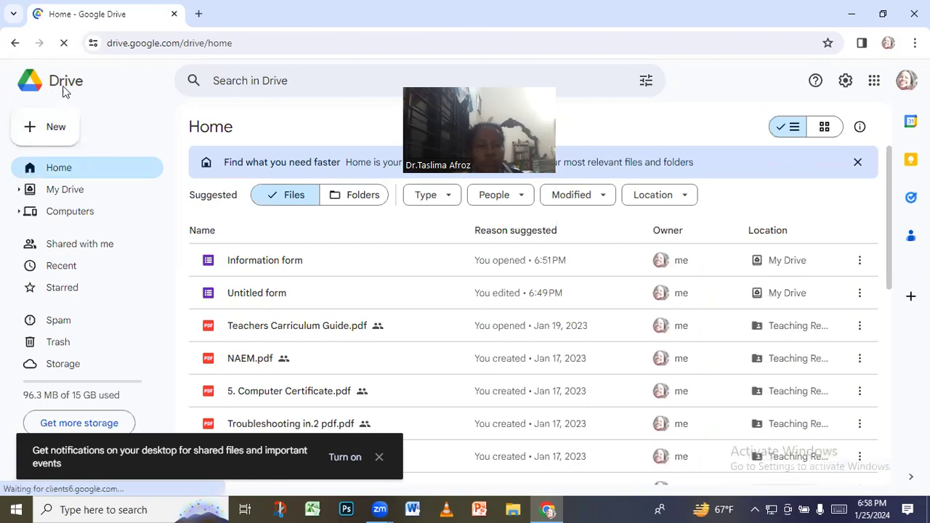
click(51, 135)
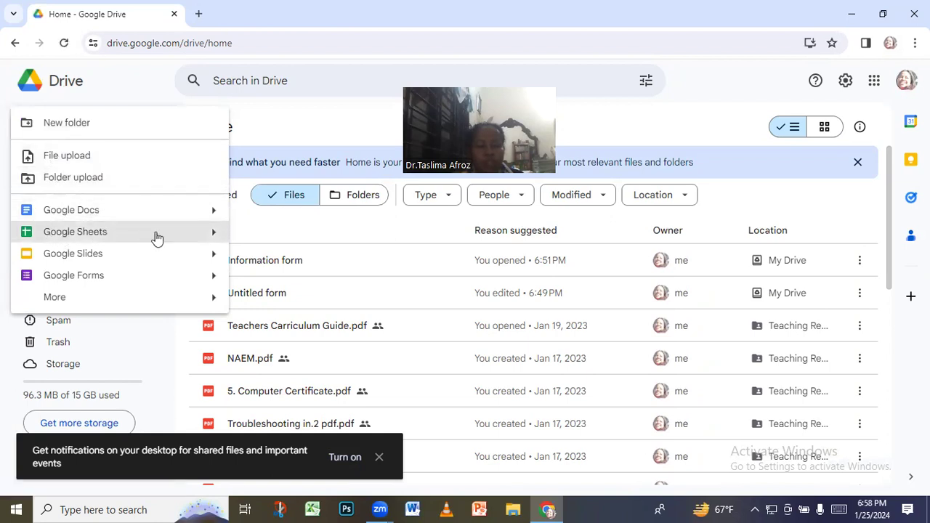
Create a blank Google Form and rename its title from 'Untitled form' to 'Information form'
click(93, 282)
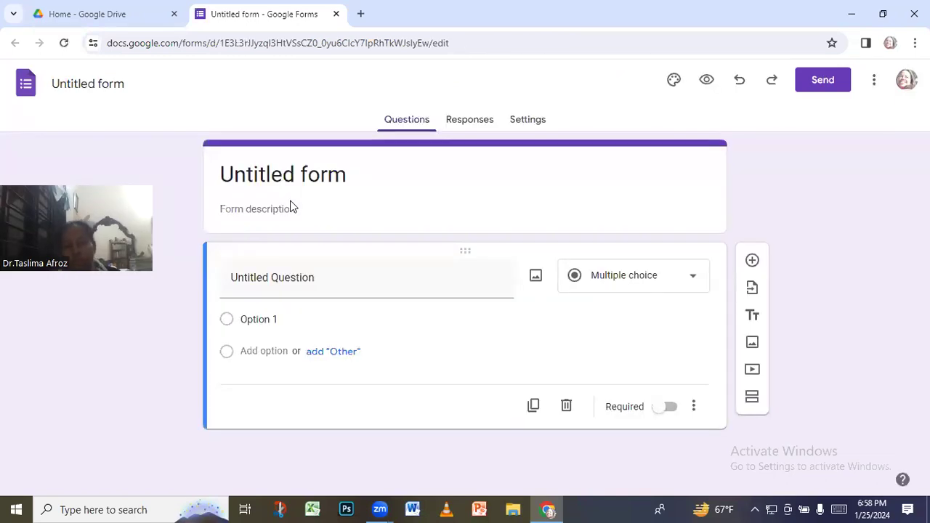
click(297, 174)
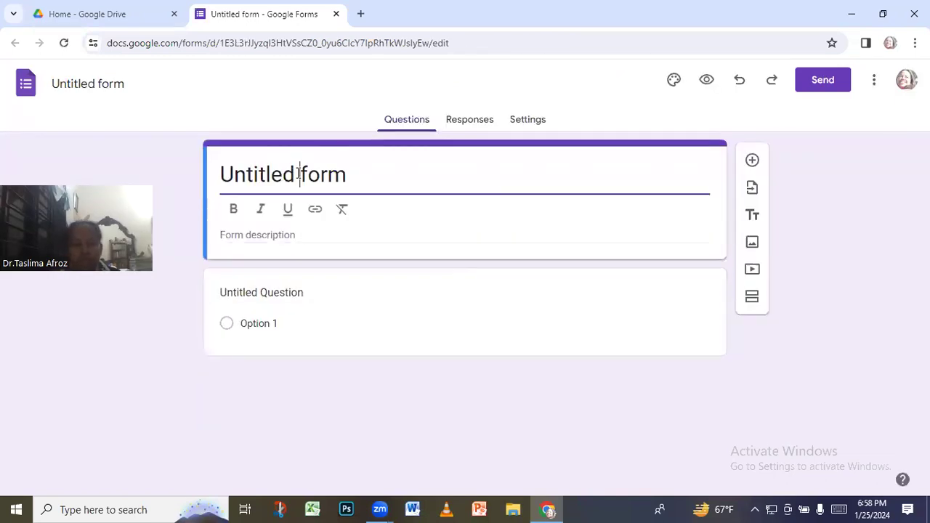
drag(298, 174, 225, 174)
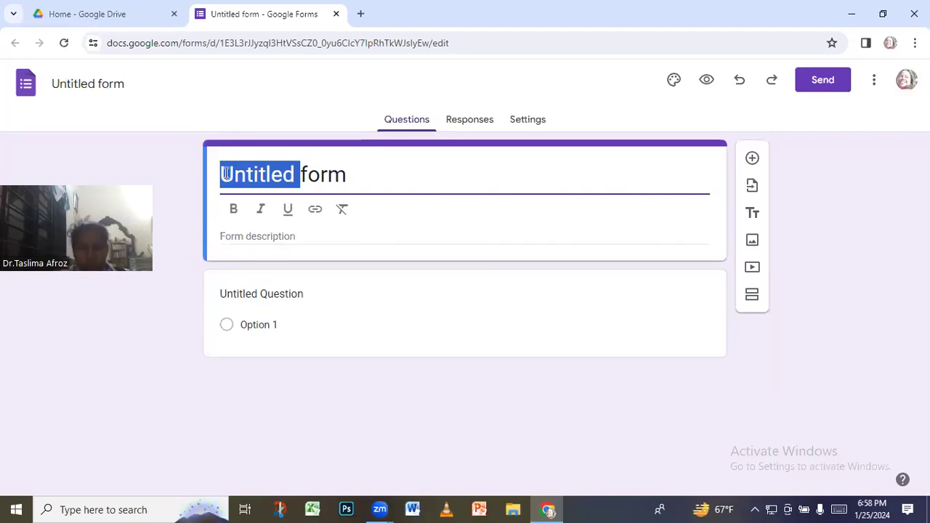
key(BackSpace)
text(Informati)
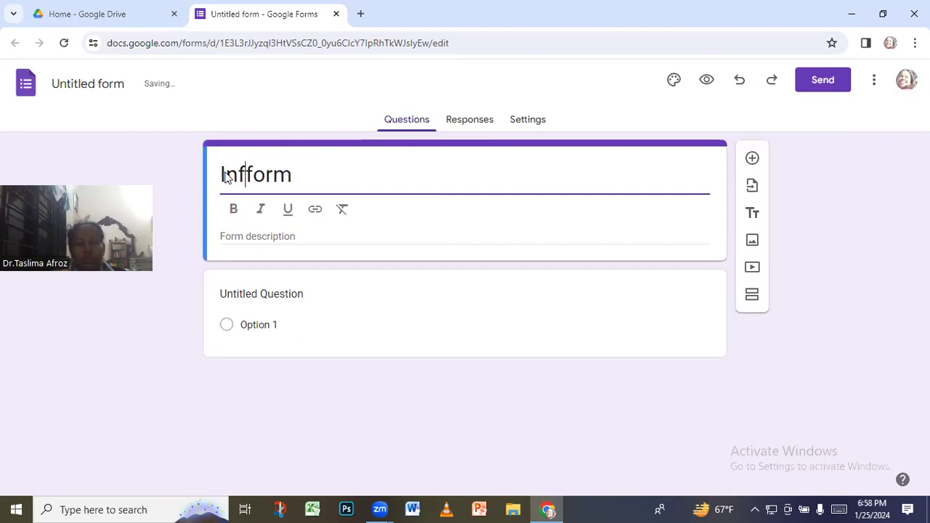
text(on form)
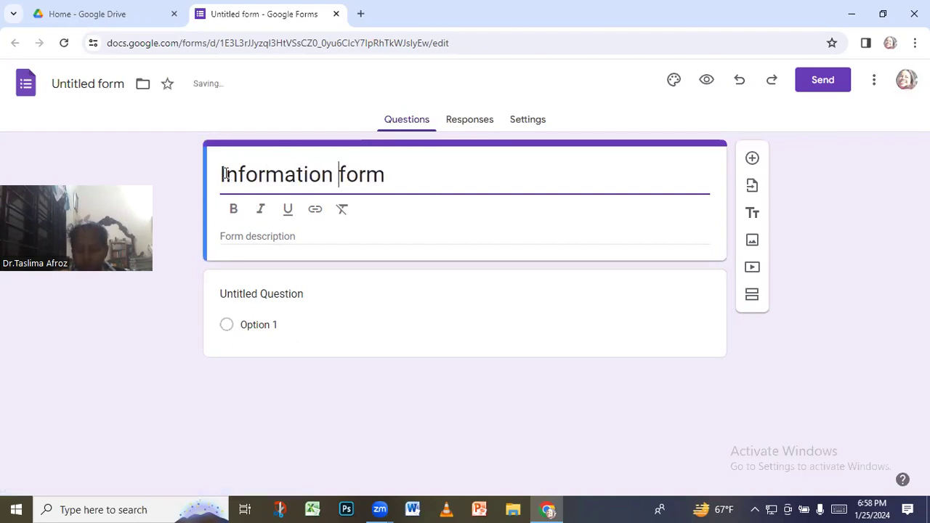
key(BackSpace)
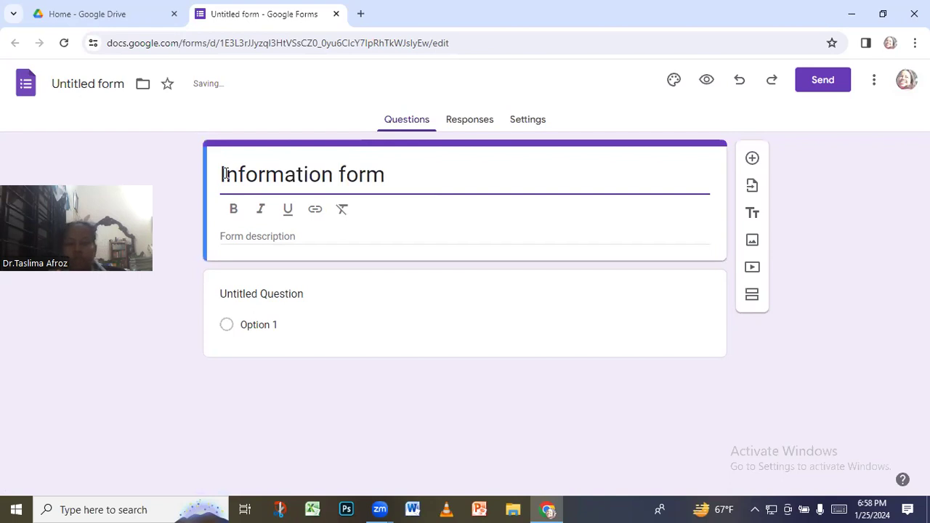
click(317, 276)
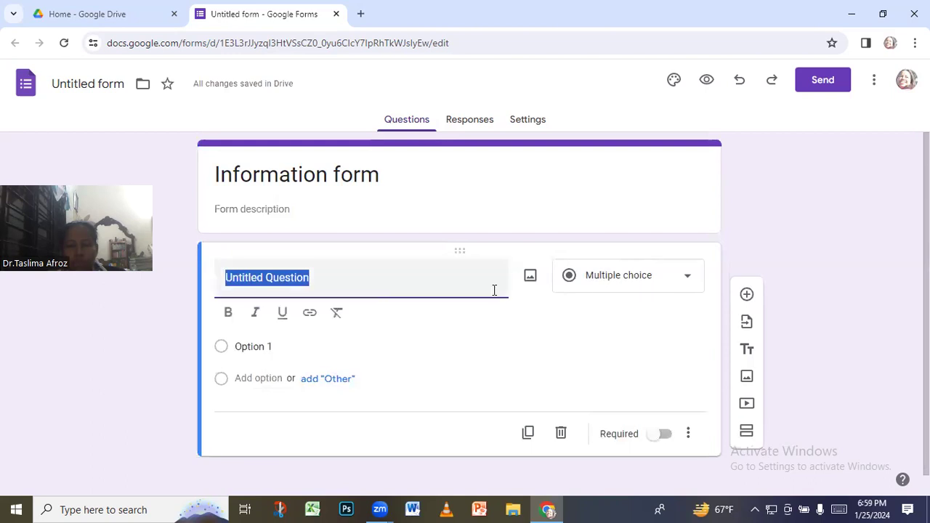
Make the first question a short-answer question titled 'Name', then add a second question
click(685, 283)
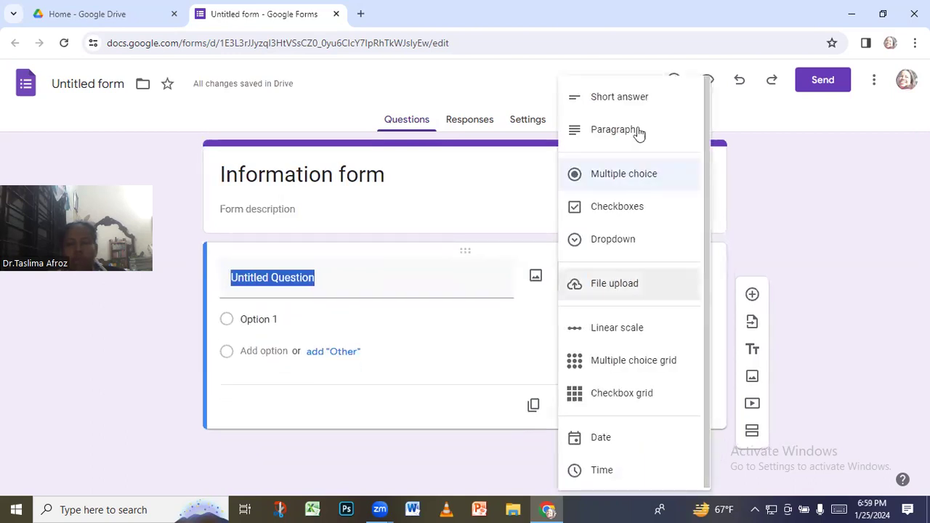
click(637, 106)
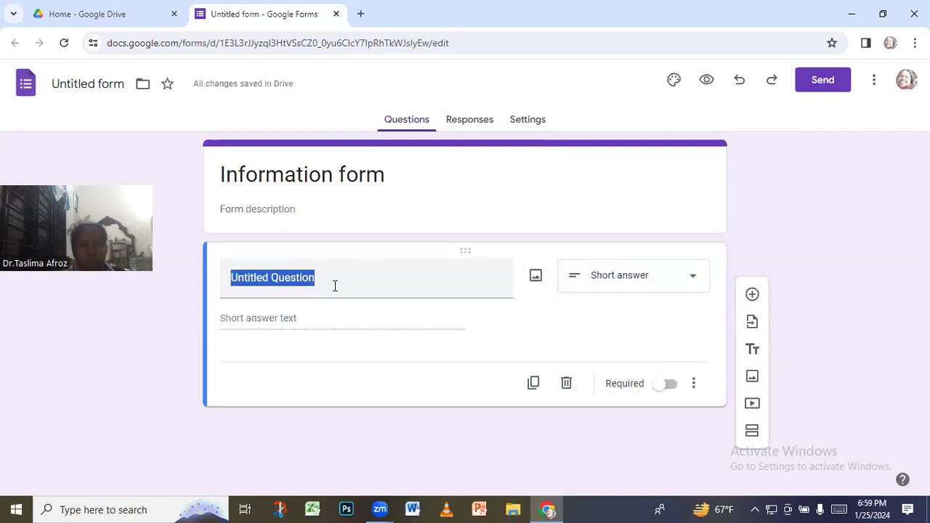
click(329, 287)
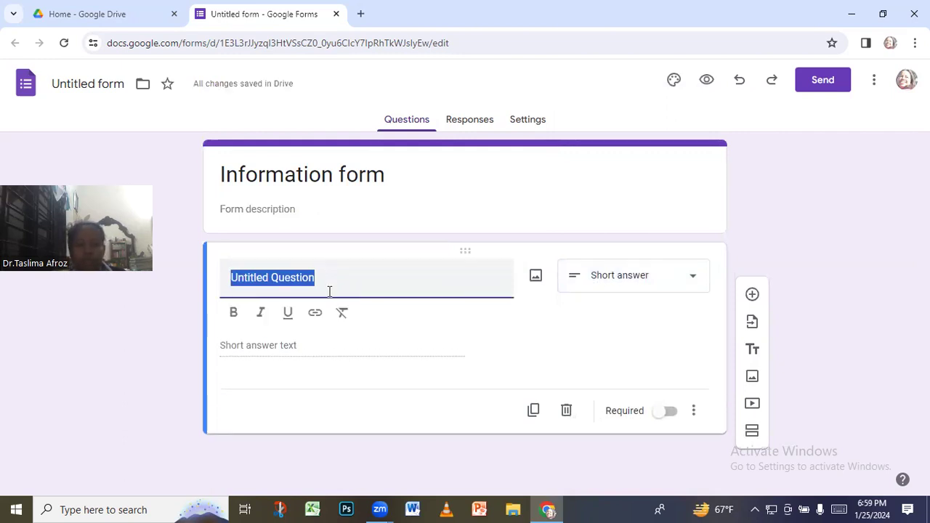
text(Name)
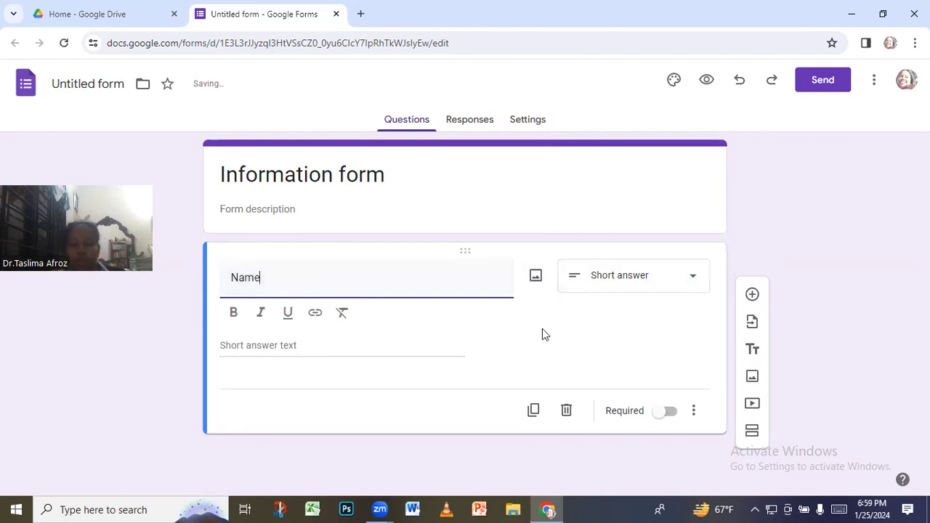
click(542, 330)
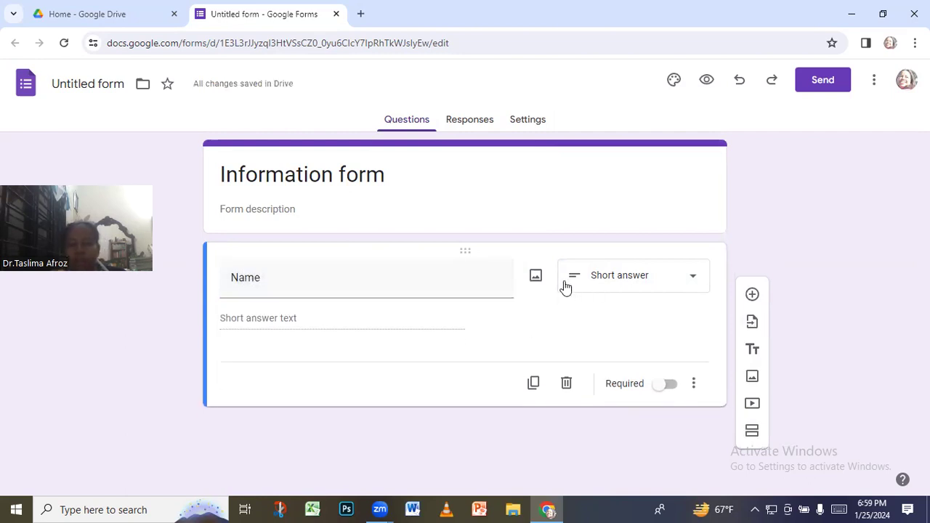
click(752, 296)
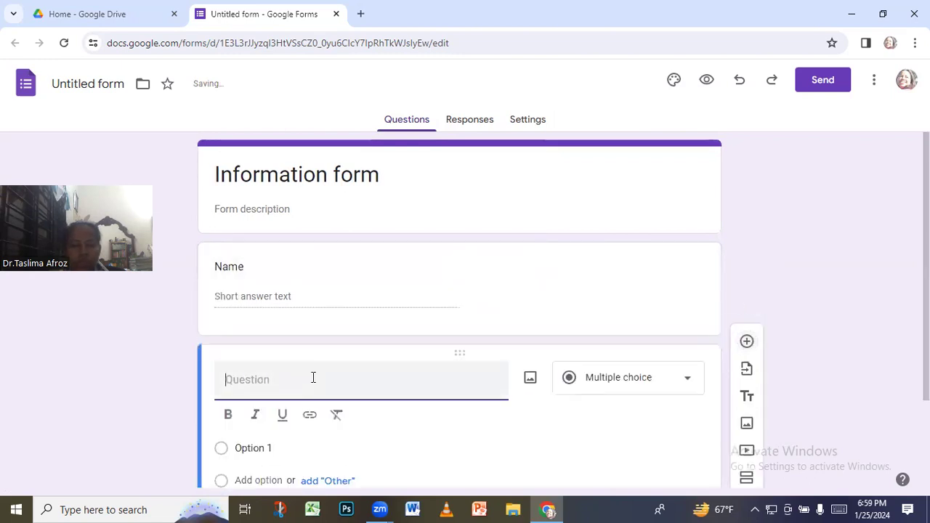
Make the second question a short-answer question titled 'Age'
click(672, 385)
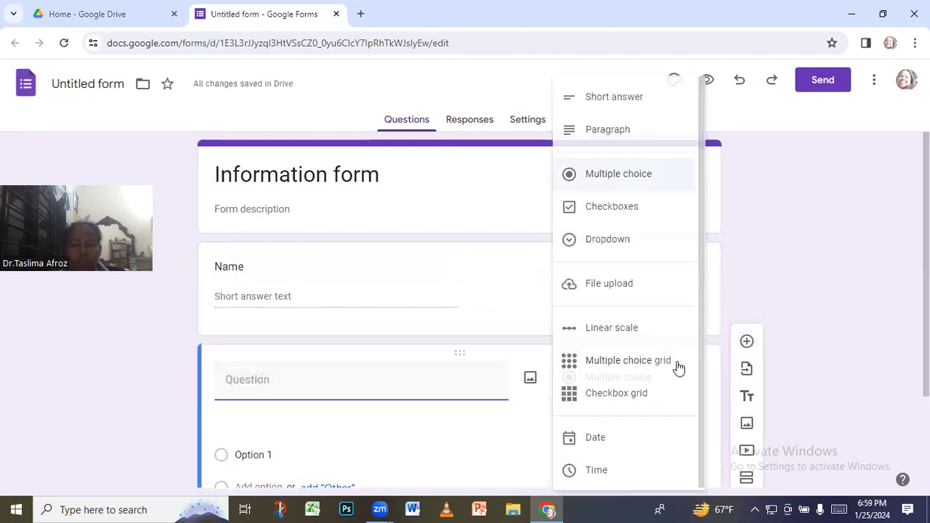
click(606, 98)
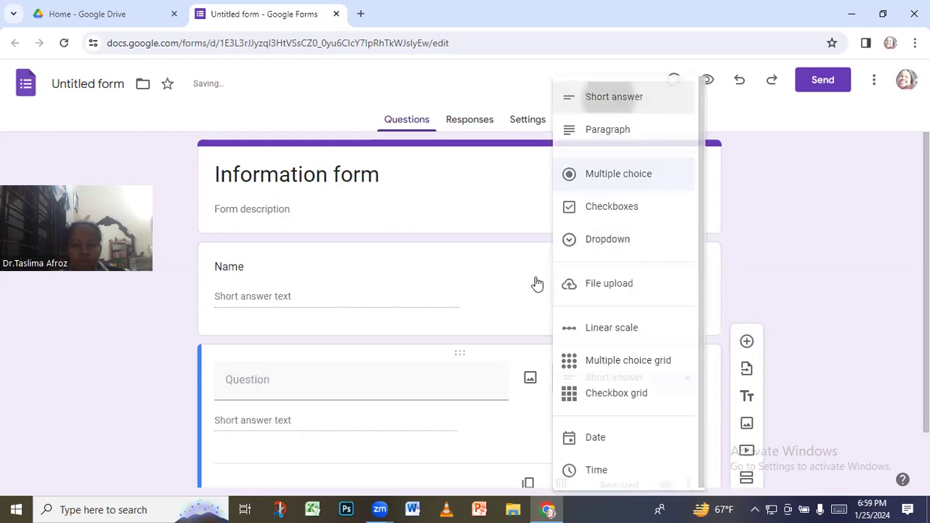
click(260, 381)
text(Age)
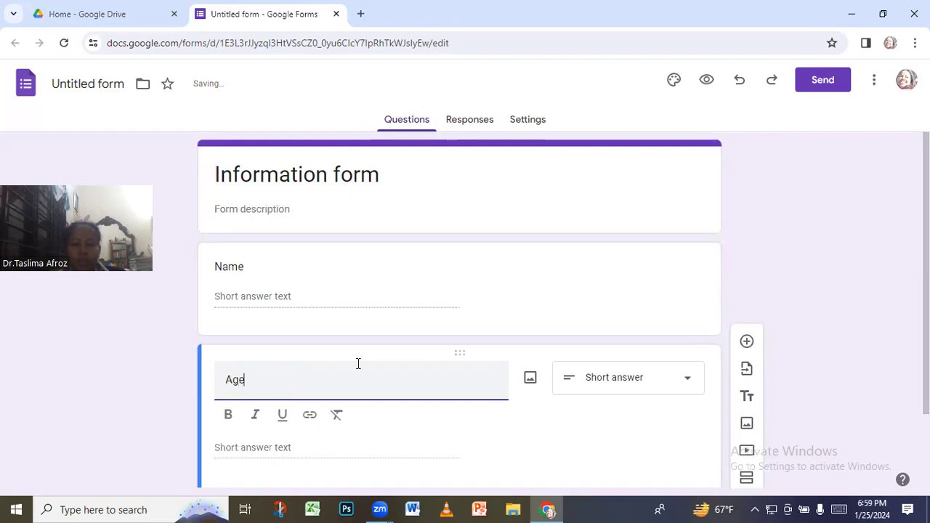
scroll(357, 364, down, 2)
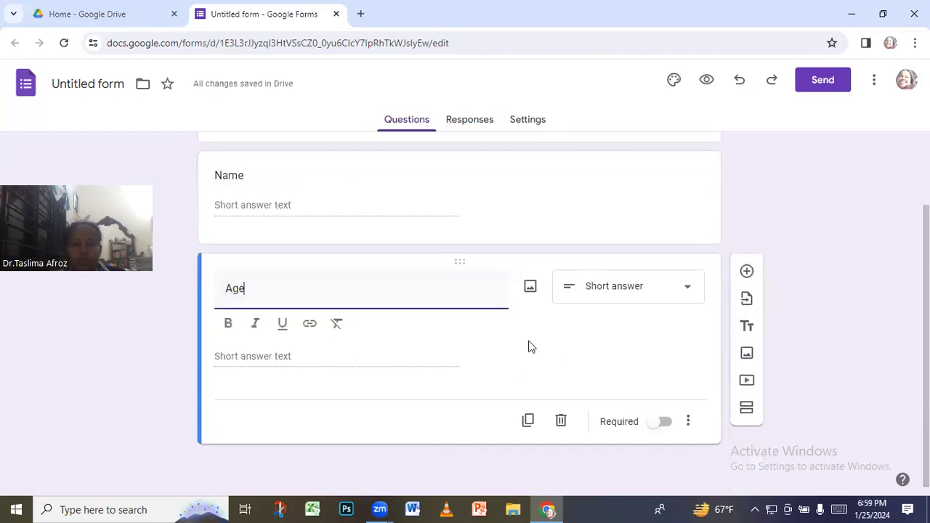
key(Return)
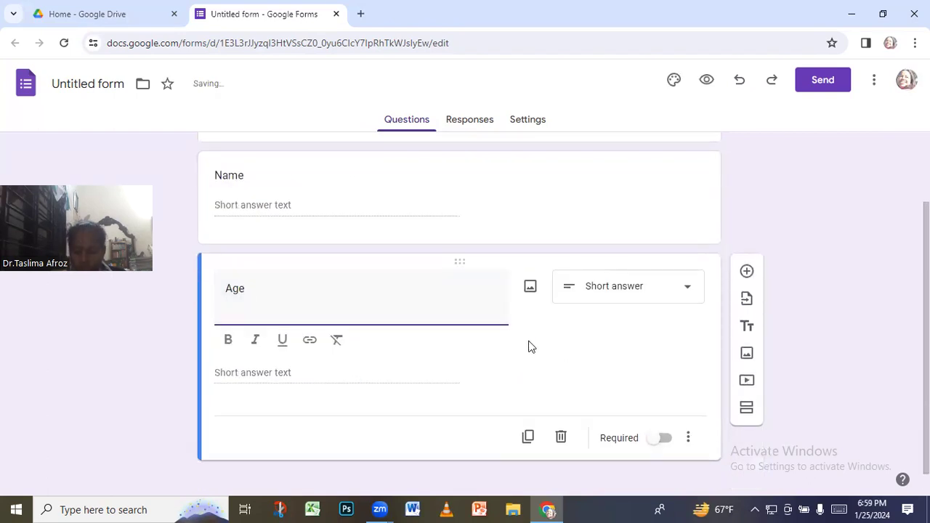
click(611, 361)
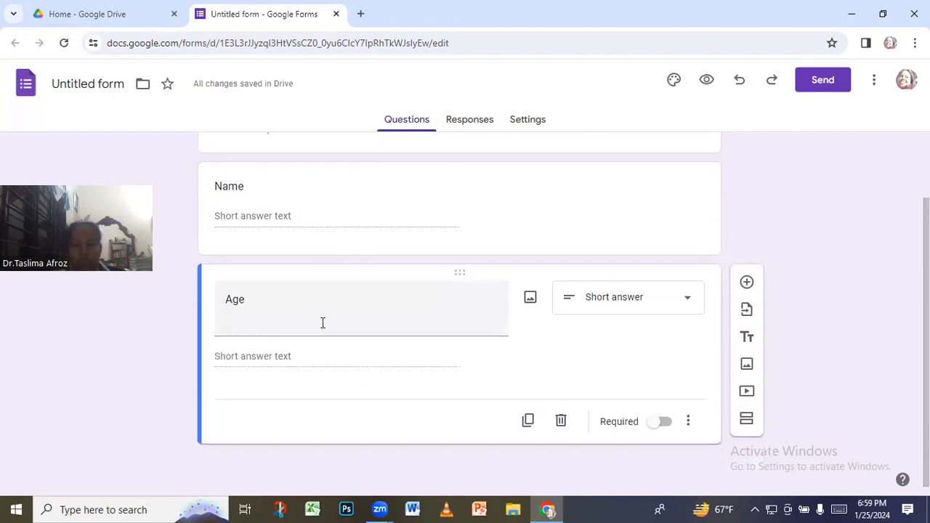
Remove the stray blank line from the Age title and add a third question
click(250, 320)
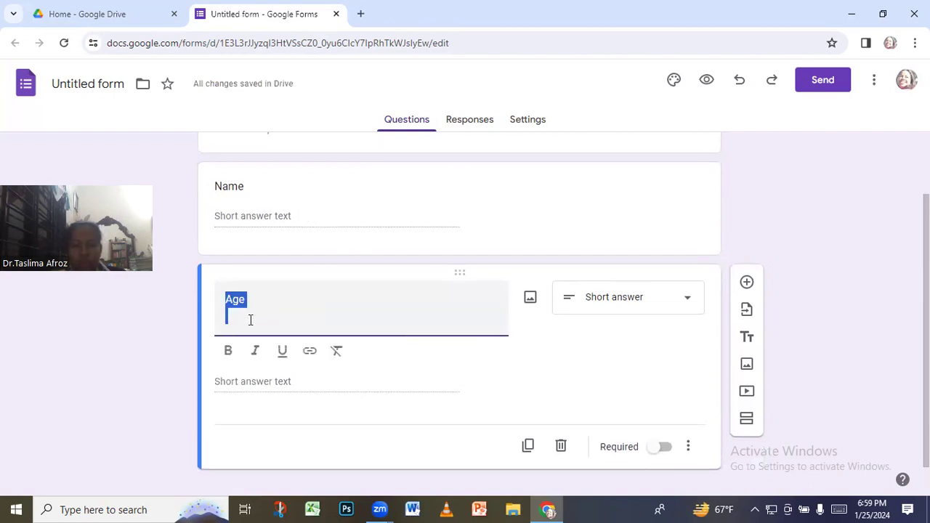
click(241, 321)
key(BackSpace)
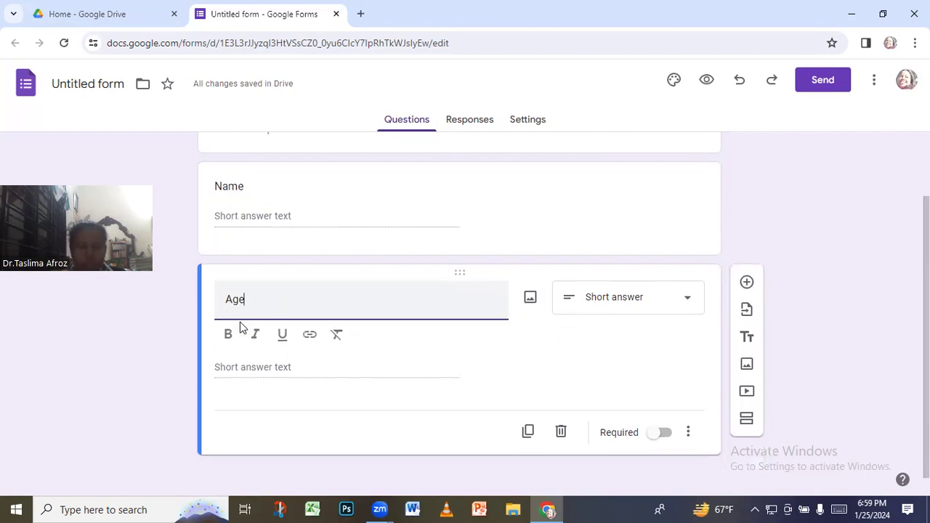
click(510, 374)
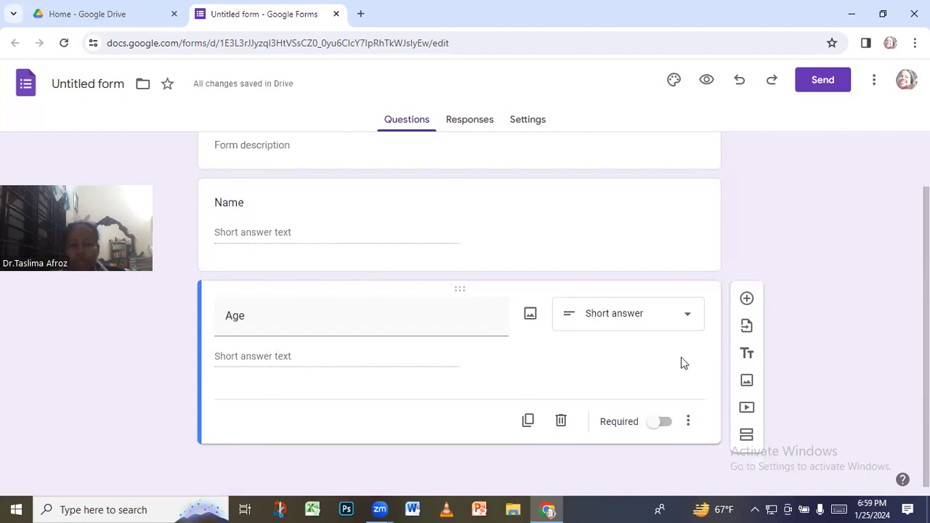
click(748, 301)
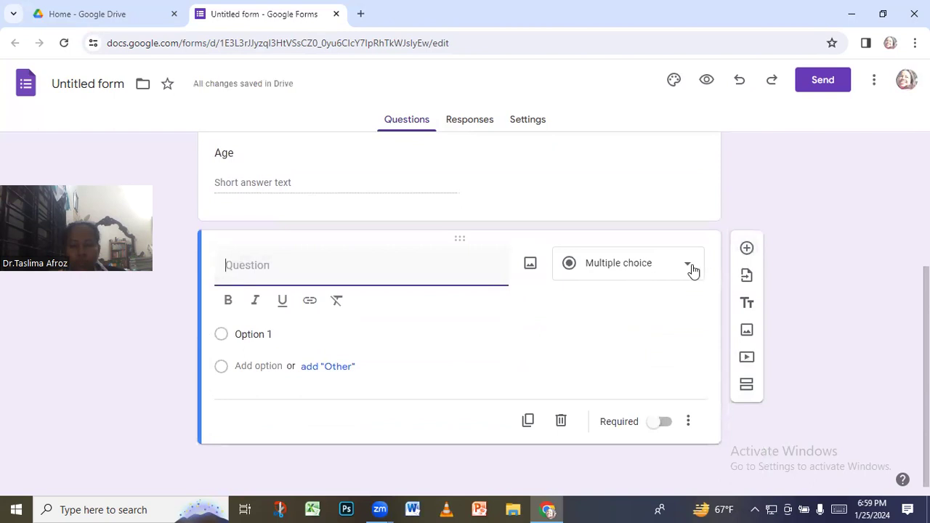
Make the third question a paragraph question titled 'Class'
click(692, 270)
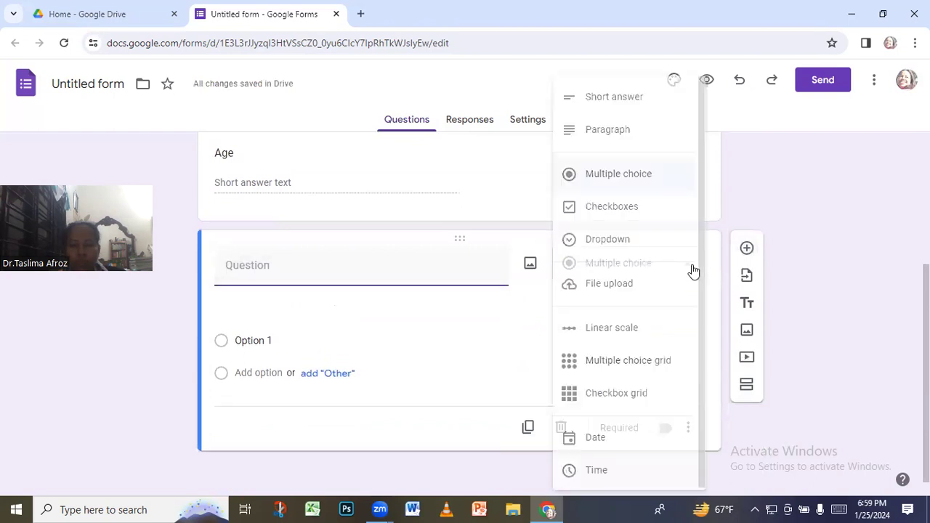
click(592, 130)
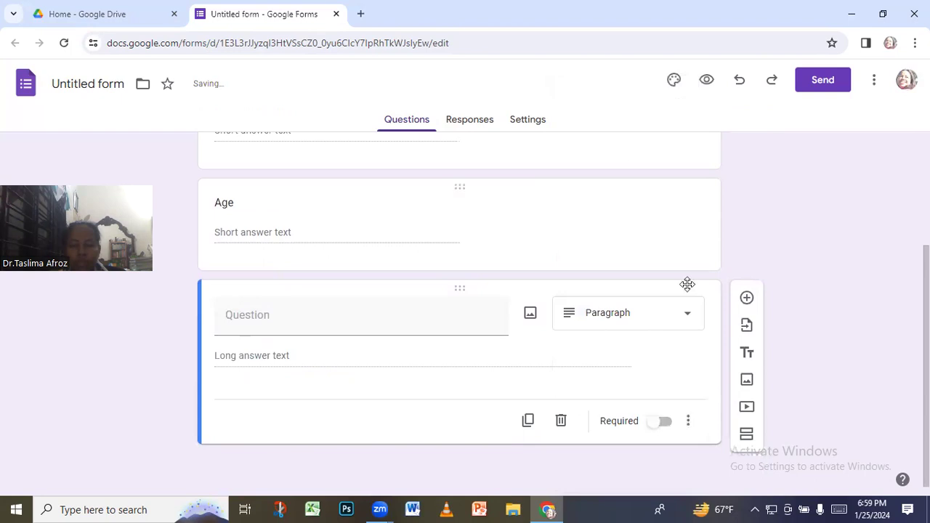
click(259, 320)
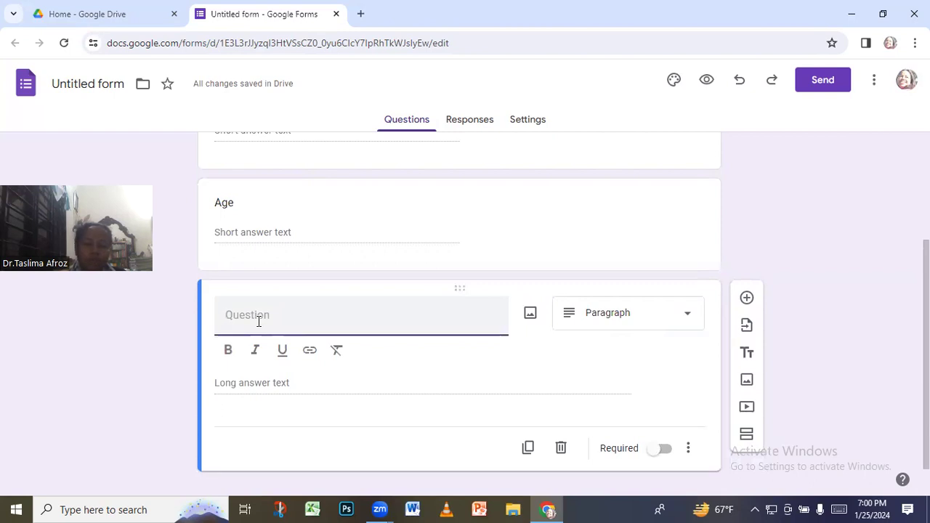
text(Class)
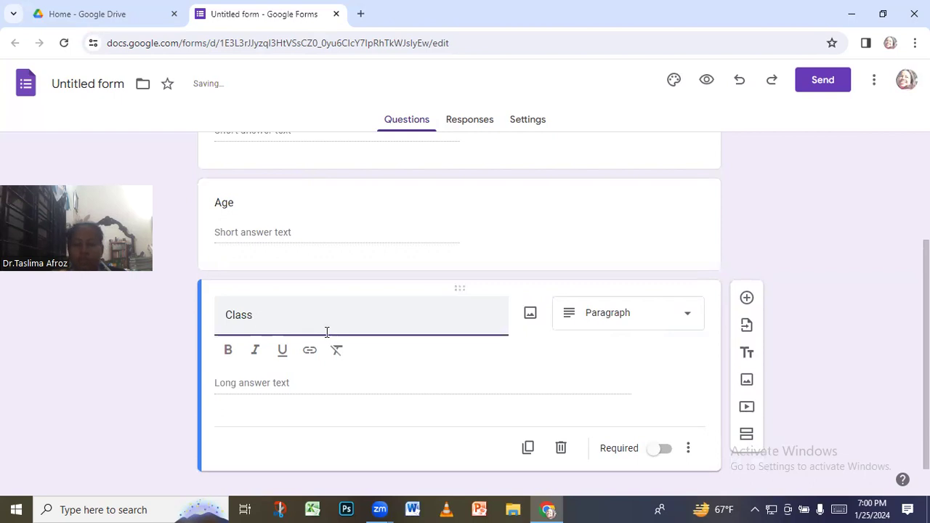
click(775, 202)
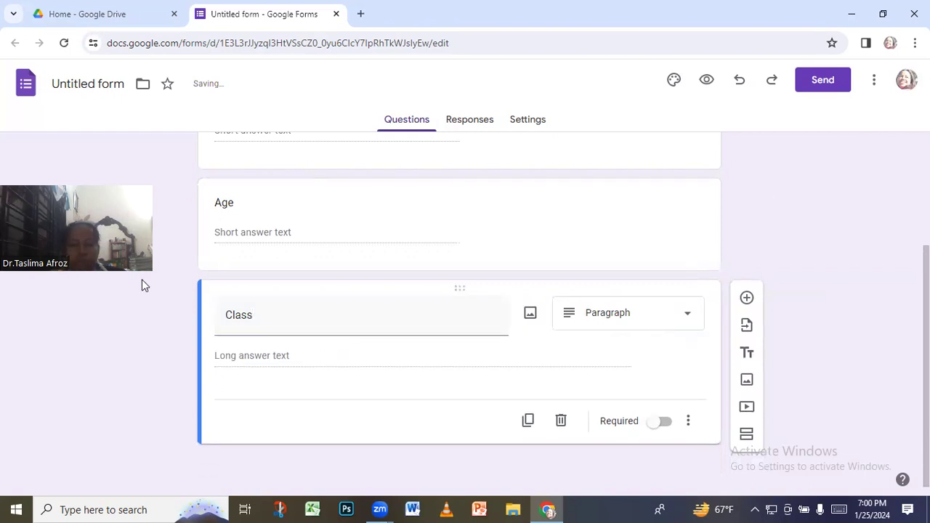
Switch the Class question's type to Short answer
scroll(229, 325, up, 1)
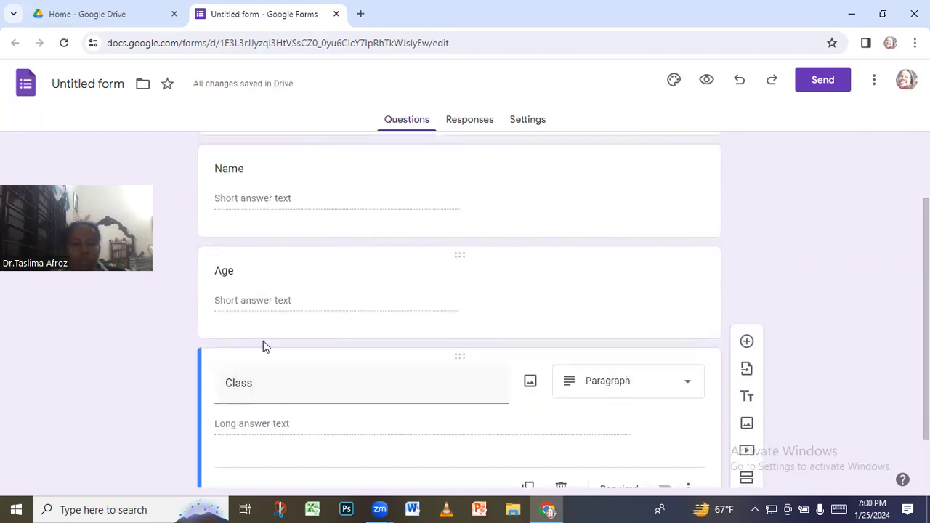
scroll(266, 439, down, 1)
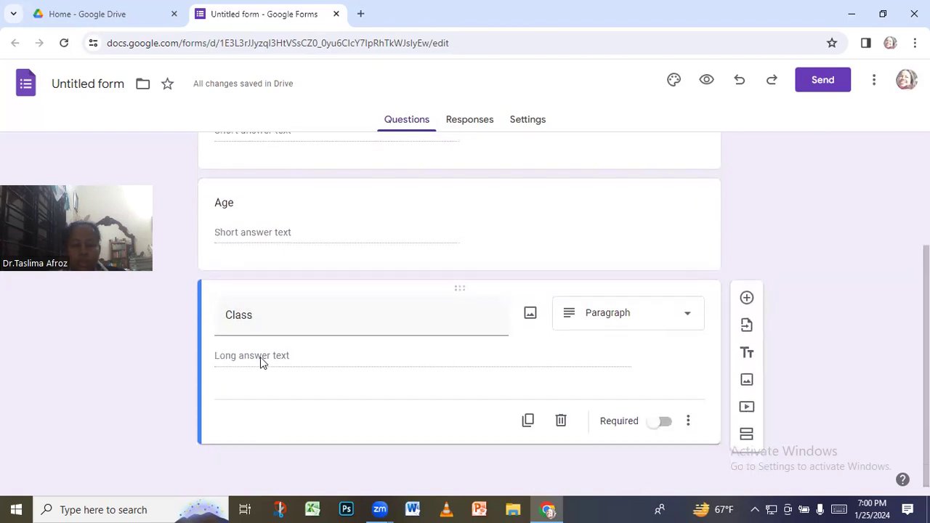
click(684, 322)
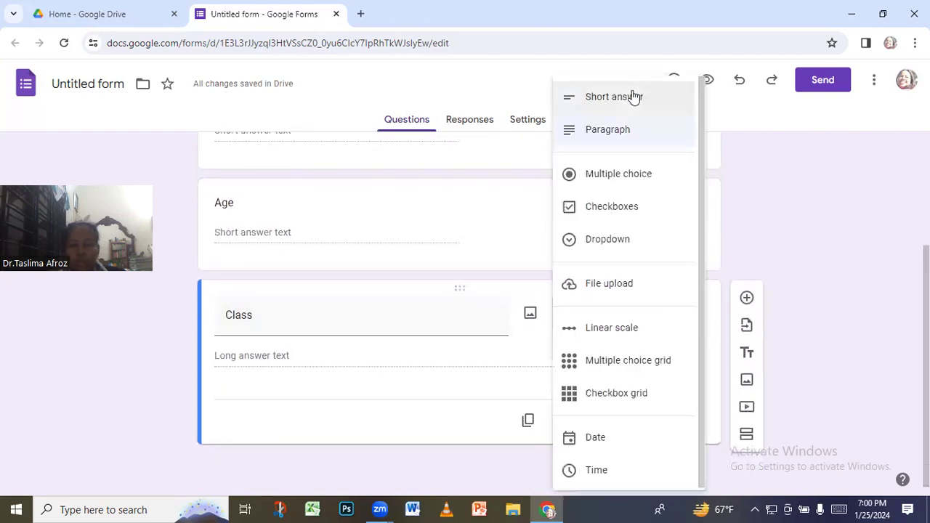
key(Return)
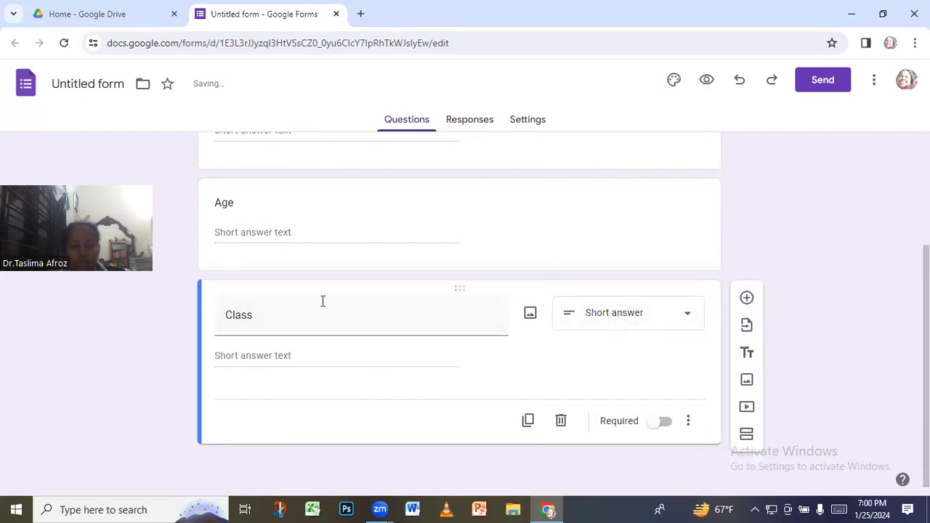
scroll(324, 305, up, 1)
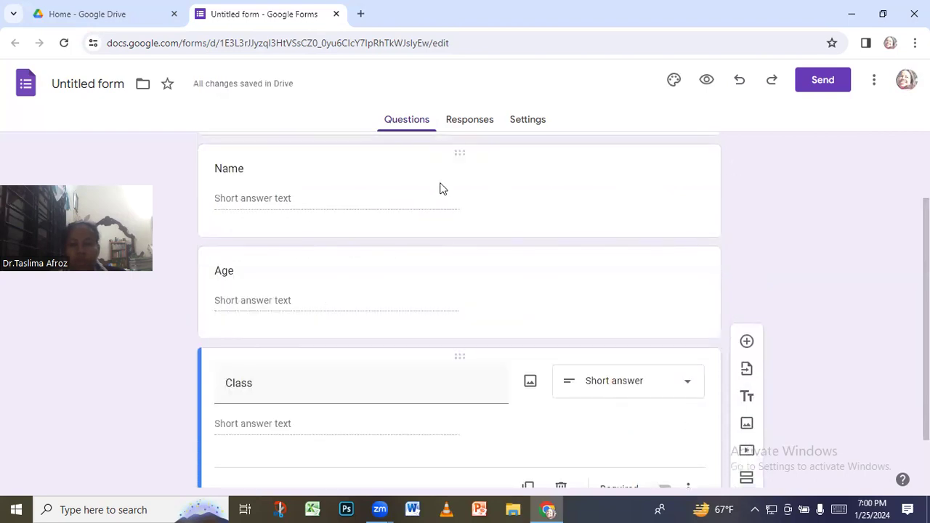
click(413, 183)
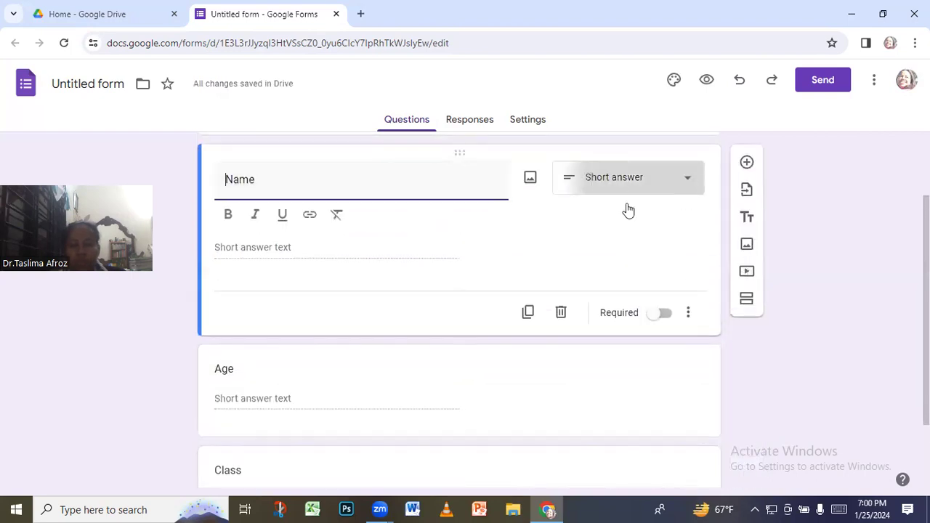
Change the Name question's type to Paragraph
click(625, 181)
click(596, 131)
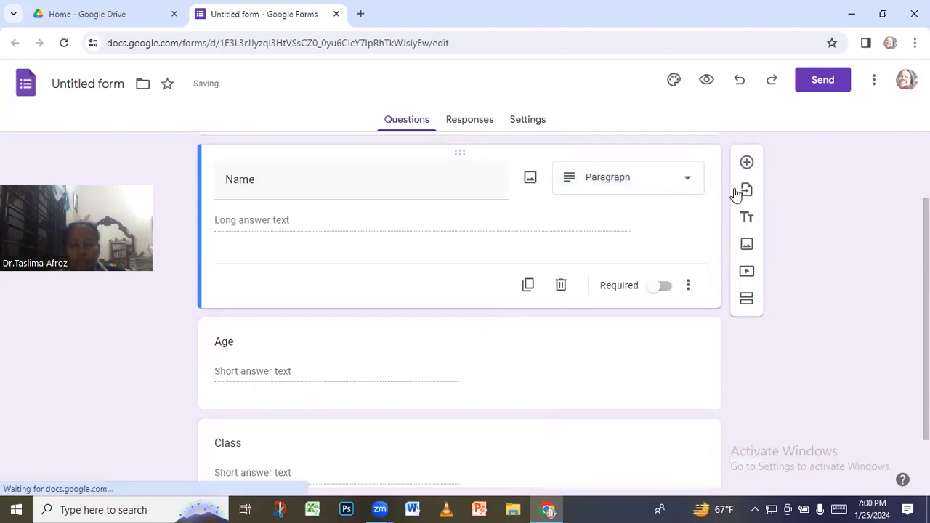
click(691, 179)
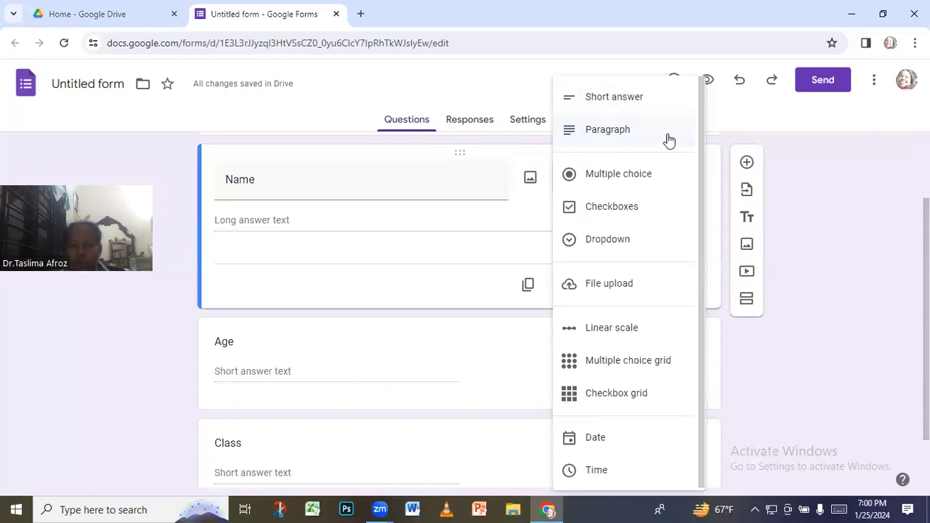
click(591, 130)
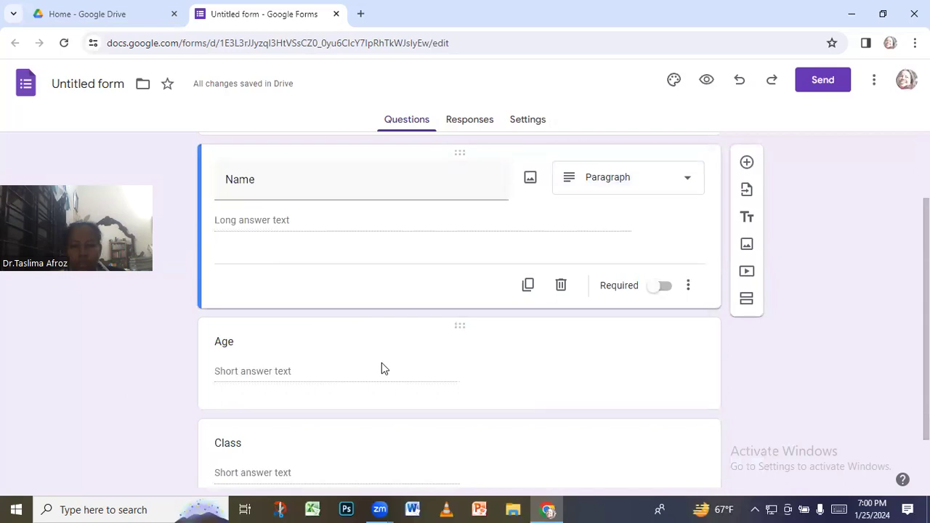
Scroll through the form to review the Age and Class questions
click(512, 367)
scroll(357, 381, down, 1)
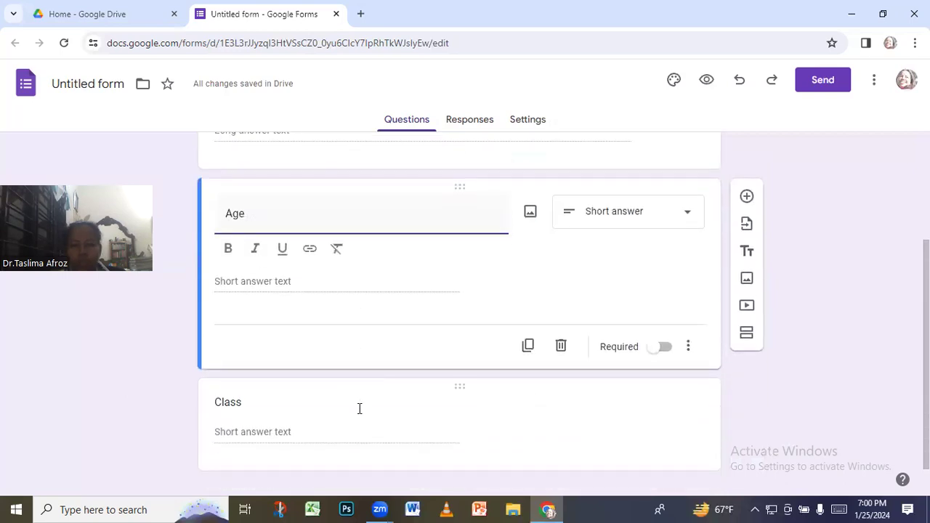
click(512, 407)
click(836, 199)
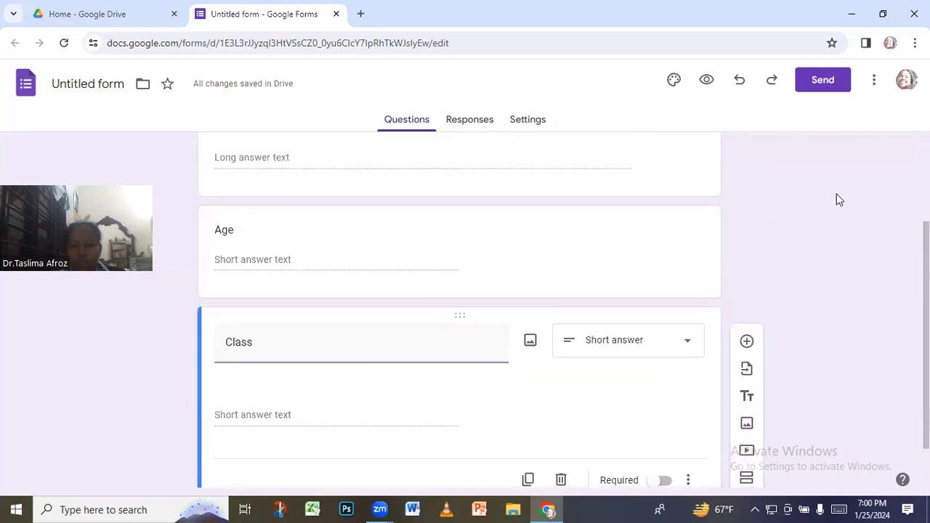
scroll(371, 339, down, 1)
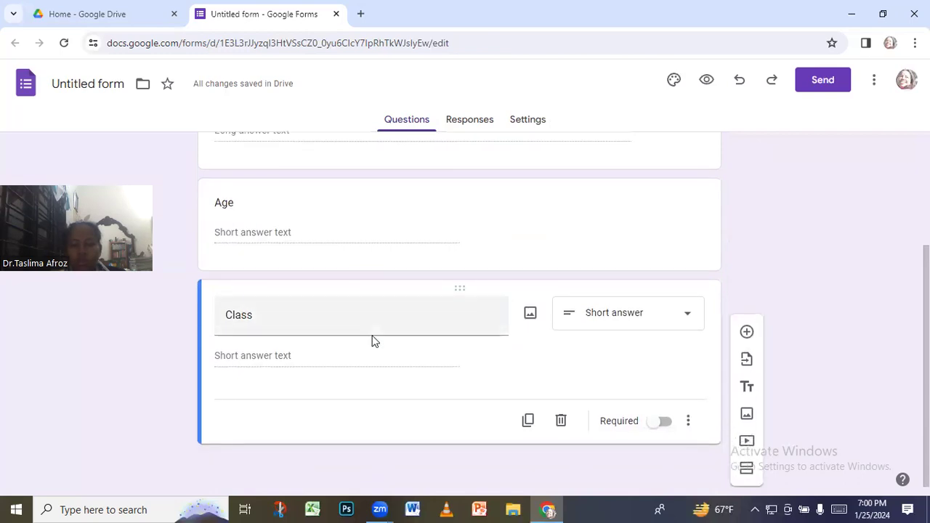
scroll(372, 335, up, 1)
scroll(374, 337, up, 2)
scroll(375, 342, down, 2)
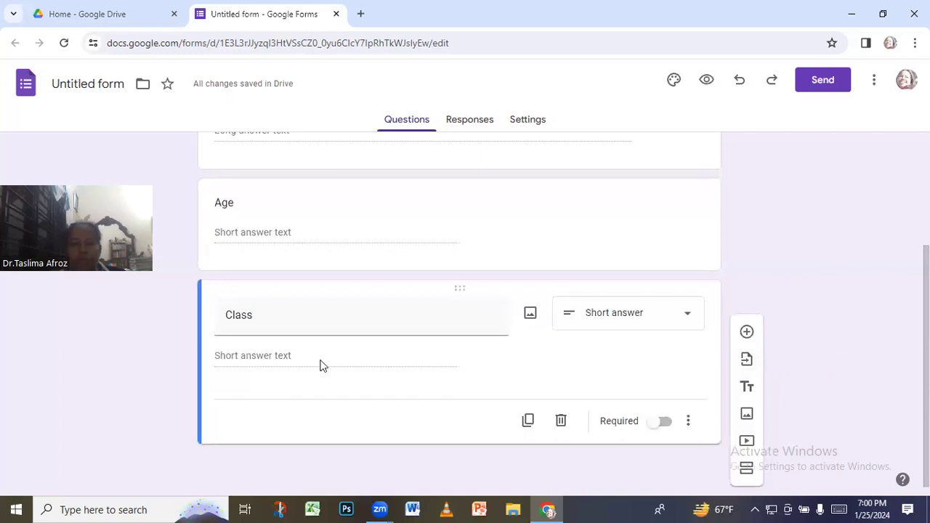
scroll(436, 305, up, 2)
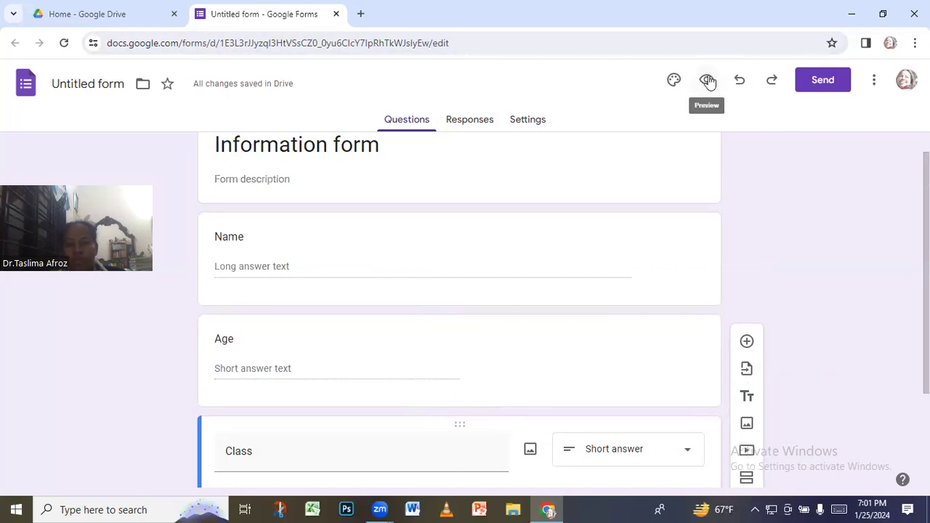
Preview the Information form and check its Name, Age, Class fields and Submit button
click(707, 82)
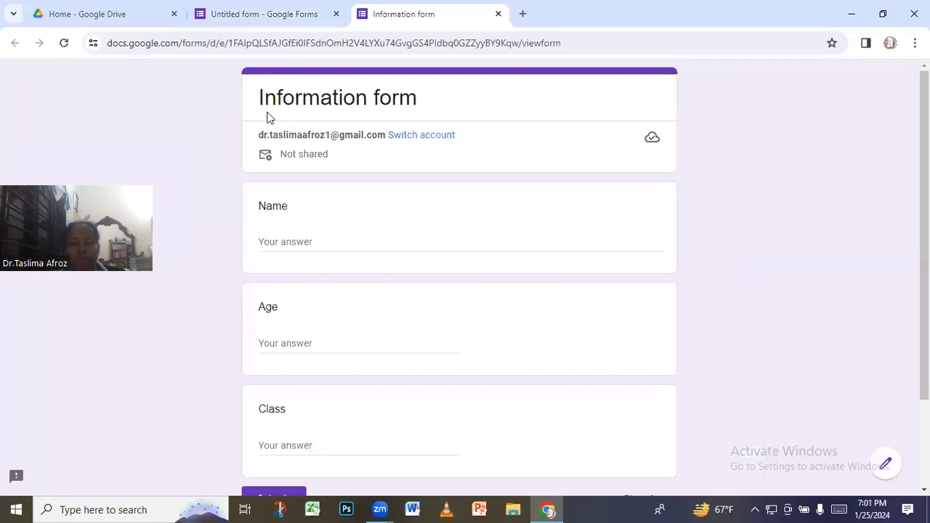
scroll(250, 330, down, 1)
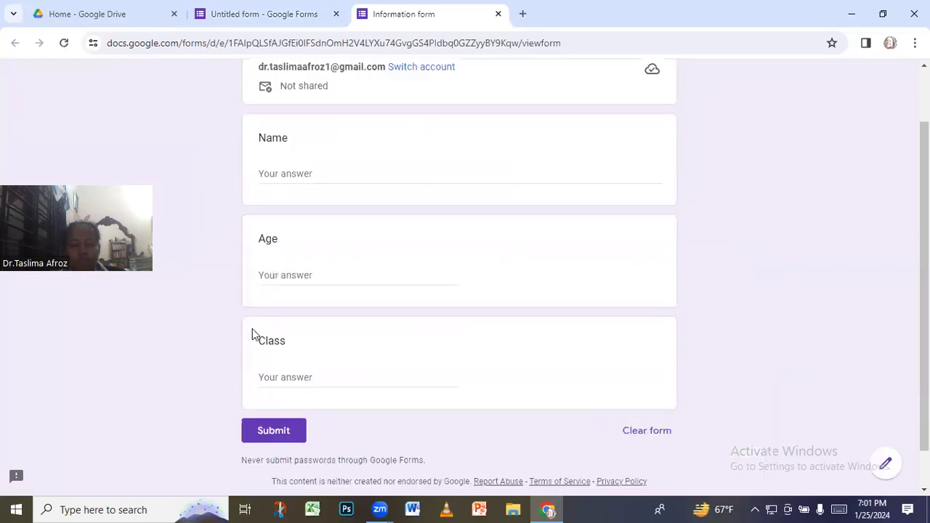
scroll(264, 282, up, 1)
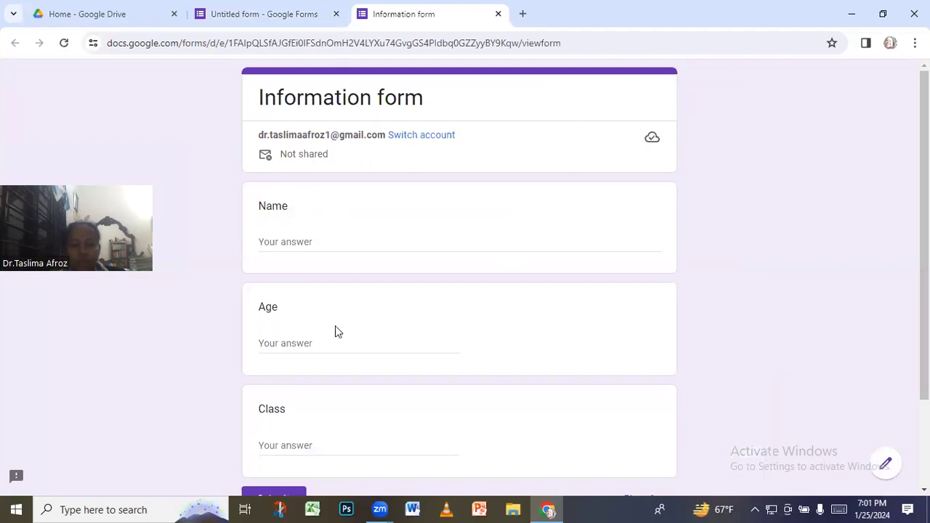
scroll(289, 414, down, 1)
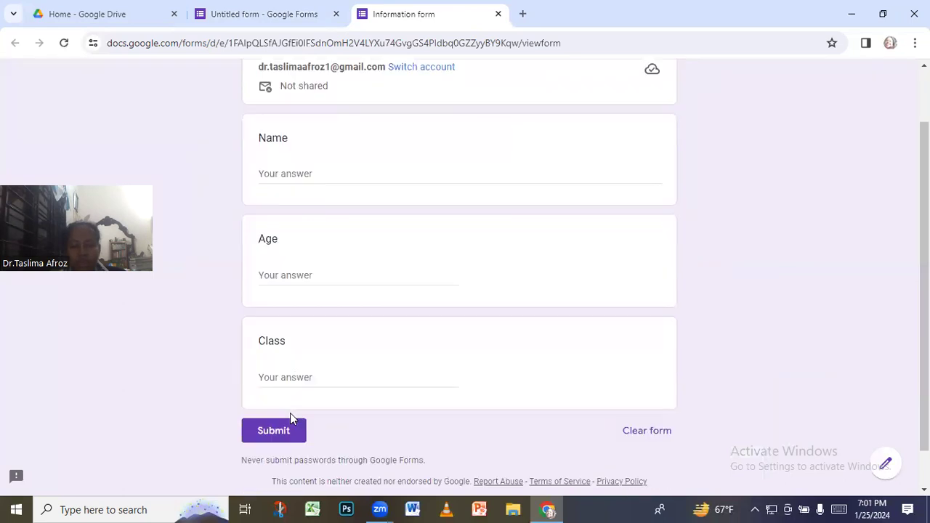
scroll(357, 382, up, 1)
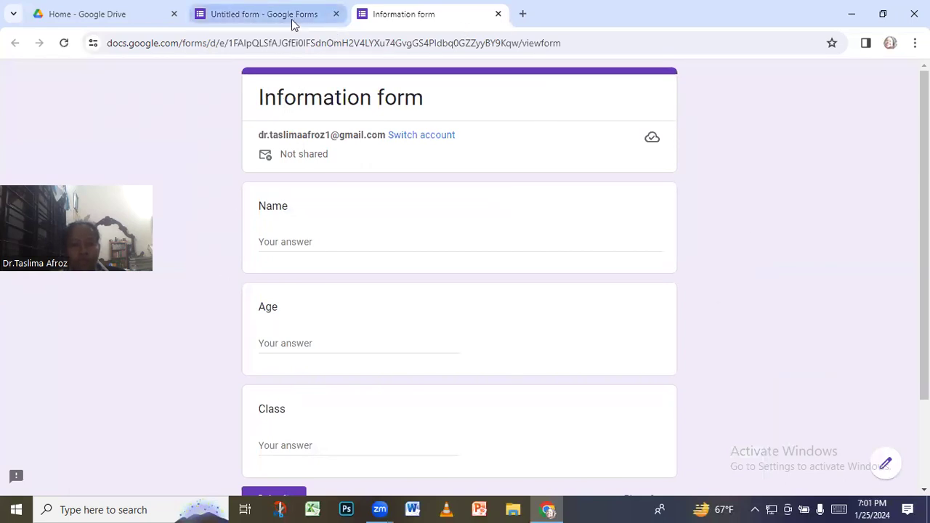
Close the untitled form and preview tabs, then reopen Information form from Drive Home
click(336, 14)
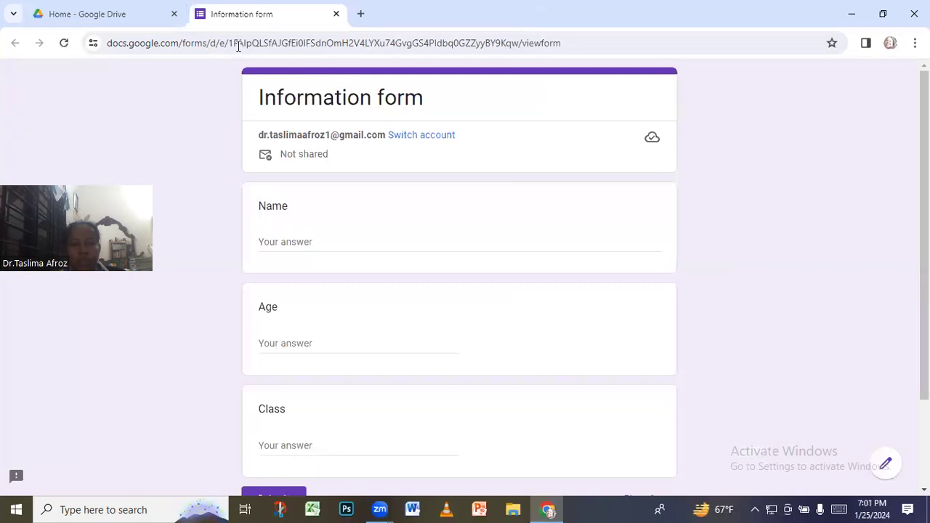
key(ctrl+w)
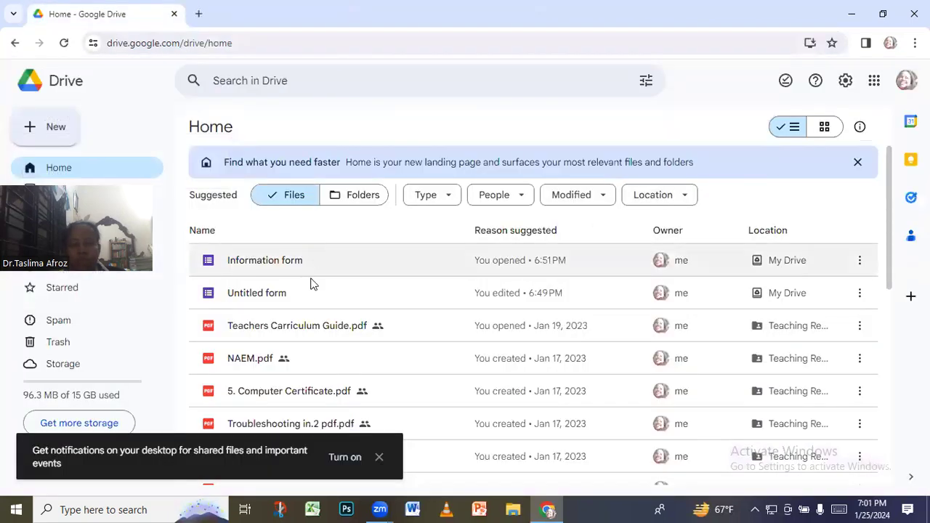
click(380, 259)
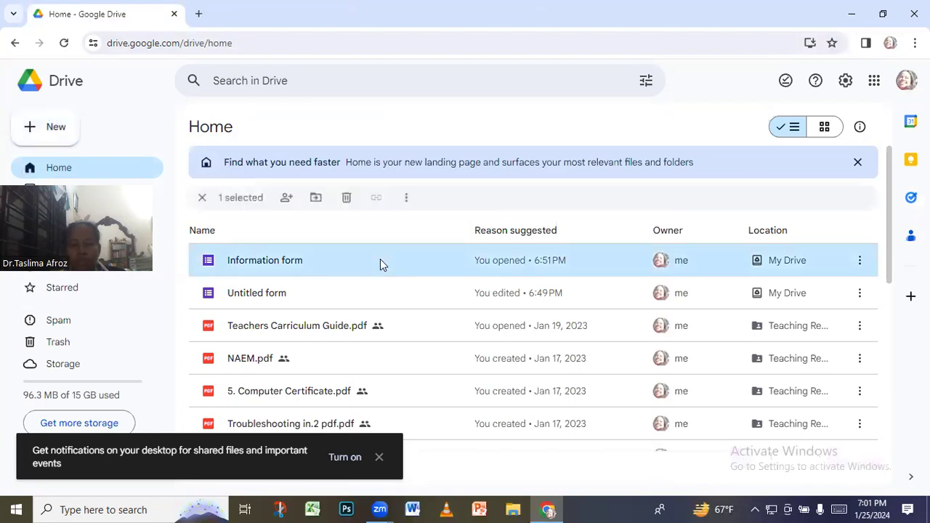
double_click(380, 259)
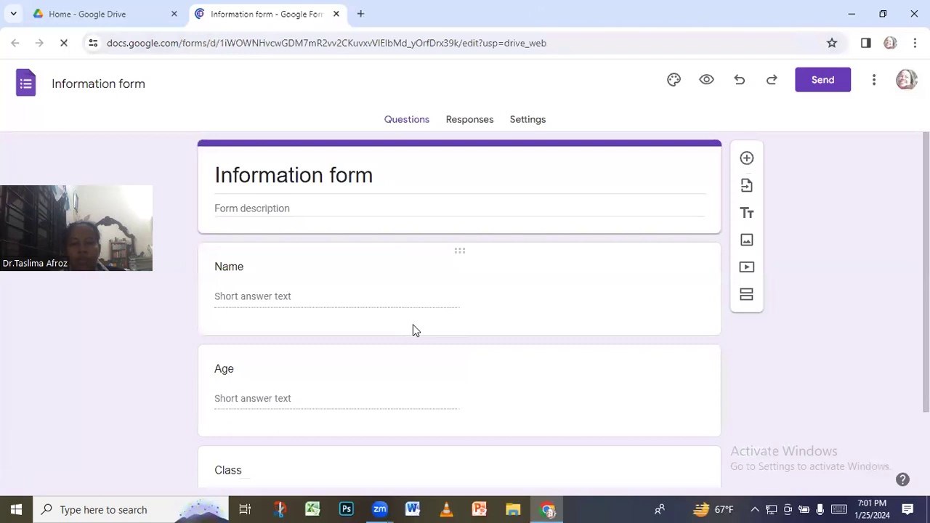
scroll(412, 330, down, 2)
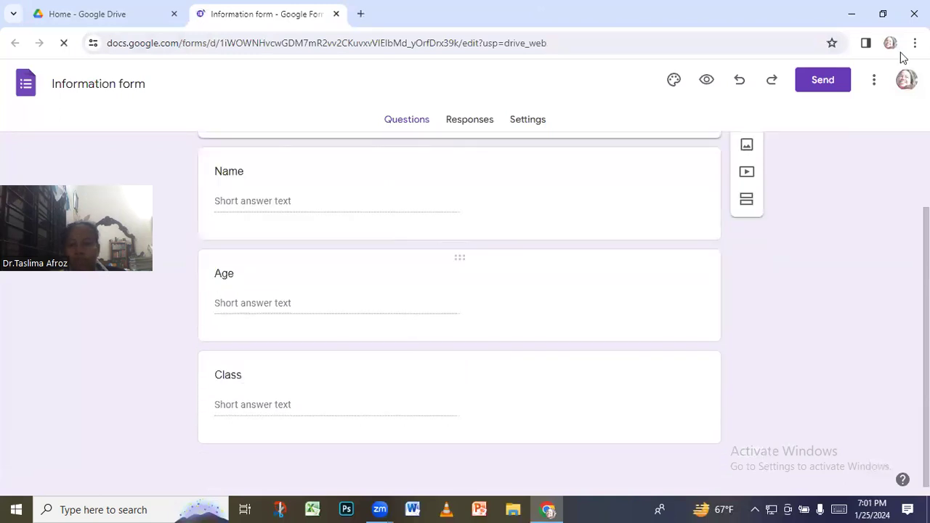
Start sending the form by email and enter the recipient's e-mail address in To
click(823, 81)
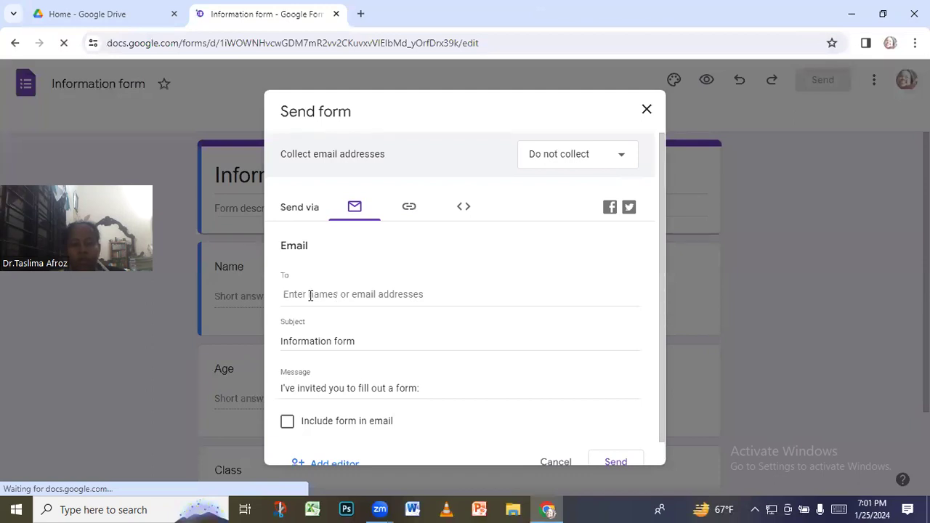
click(299, 294)
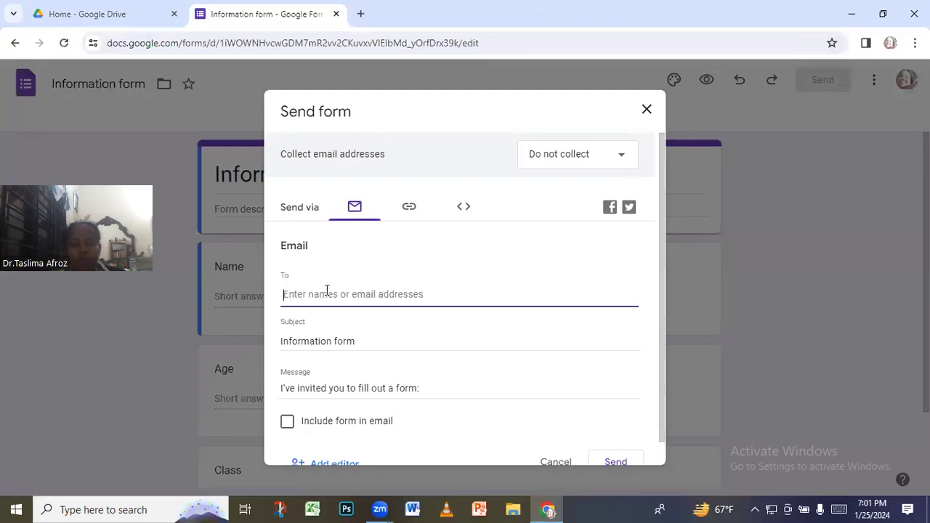
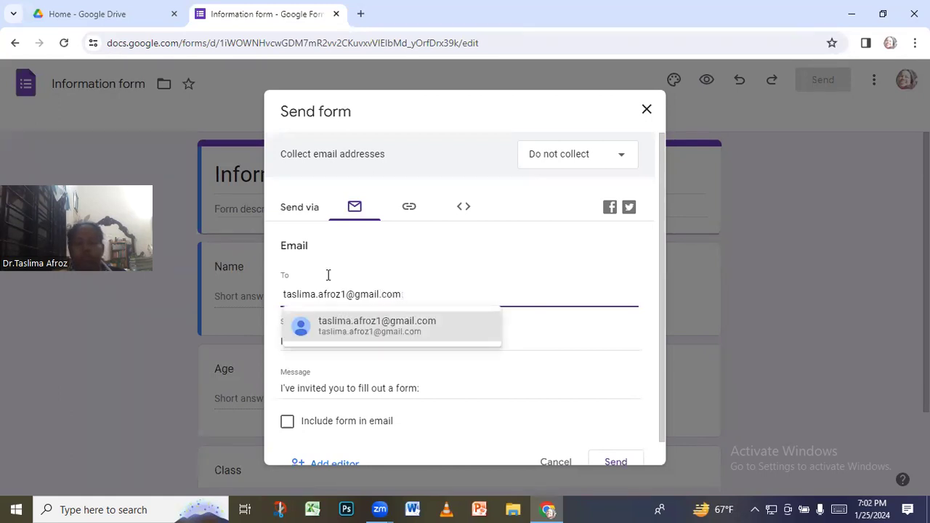
click(389, 328)
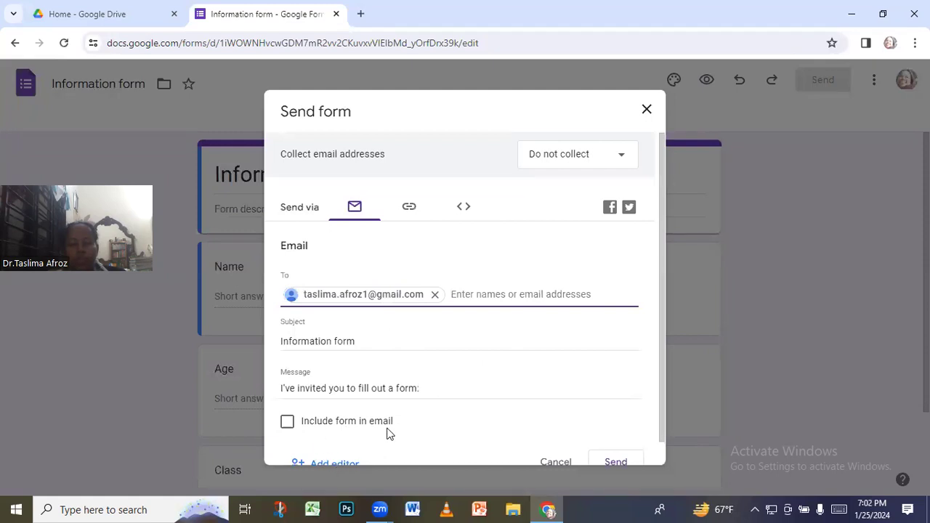
Include the form in the email, send it, and close the editor tab
click(287, 422)
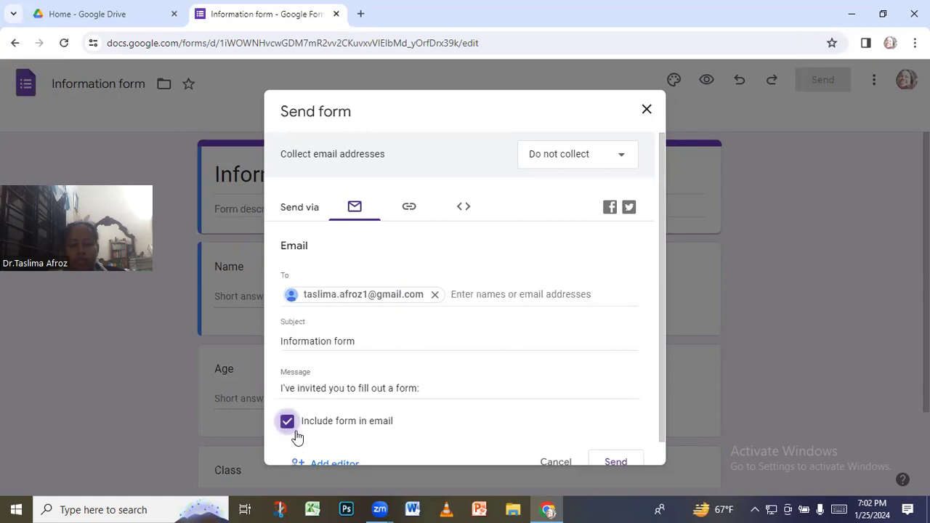
scroll(296, 436, down, 1)
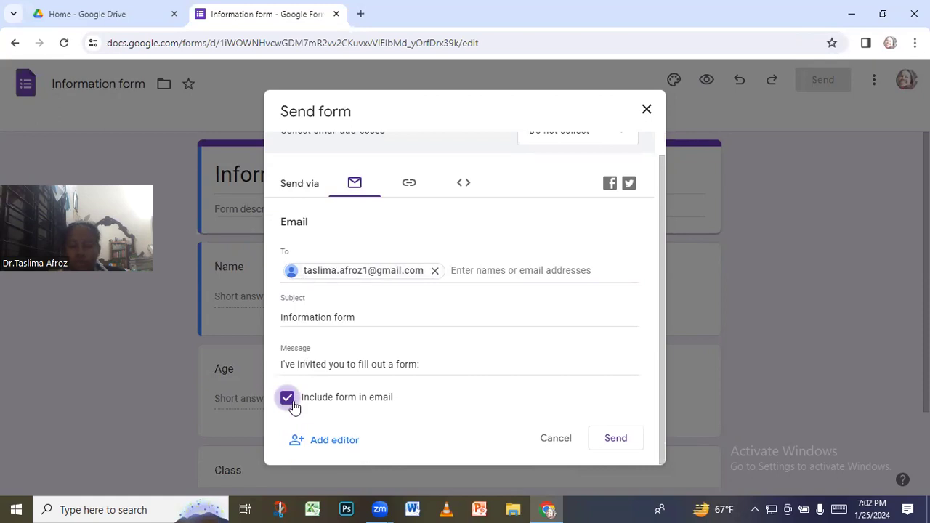
click(616, 439)
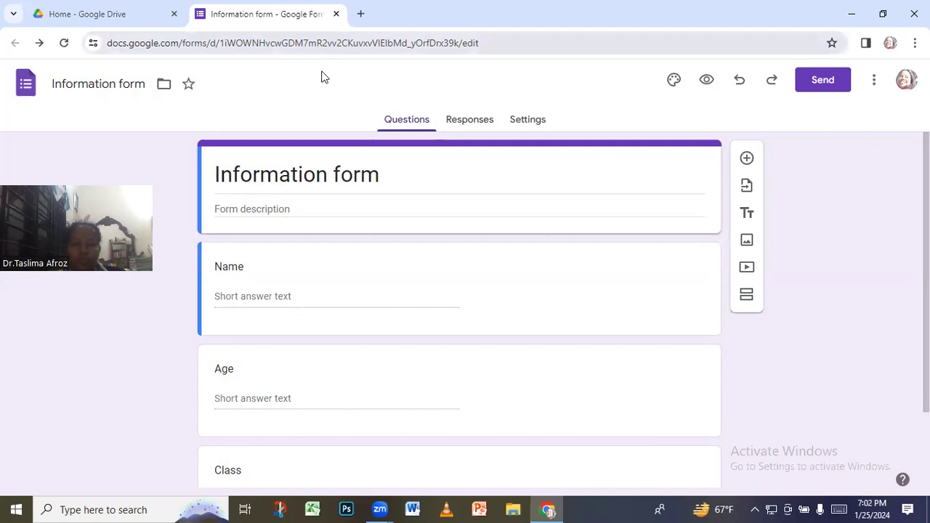
key(ctrl+w)
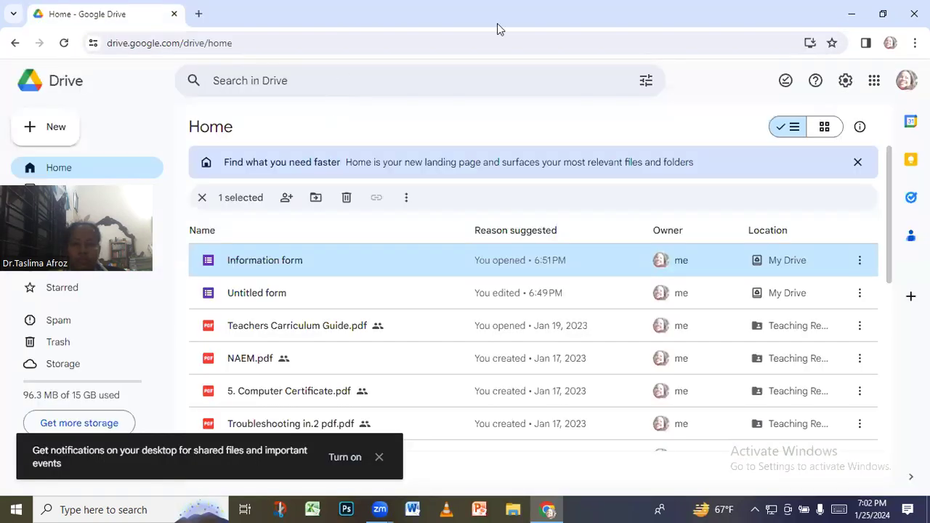